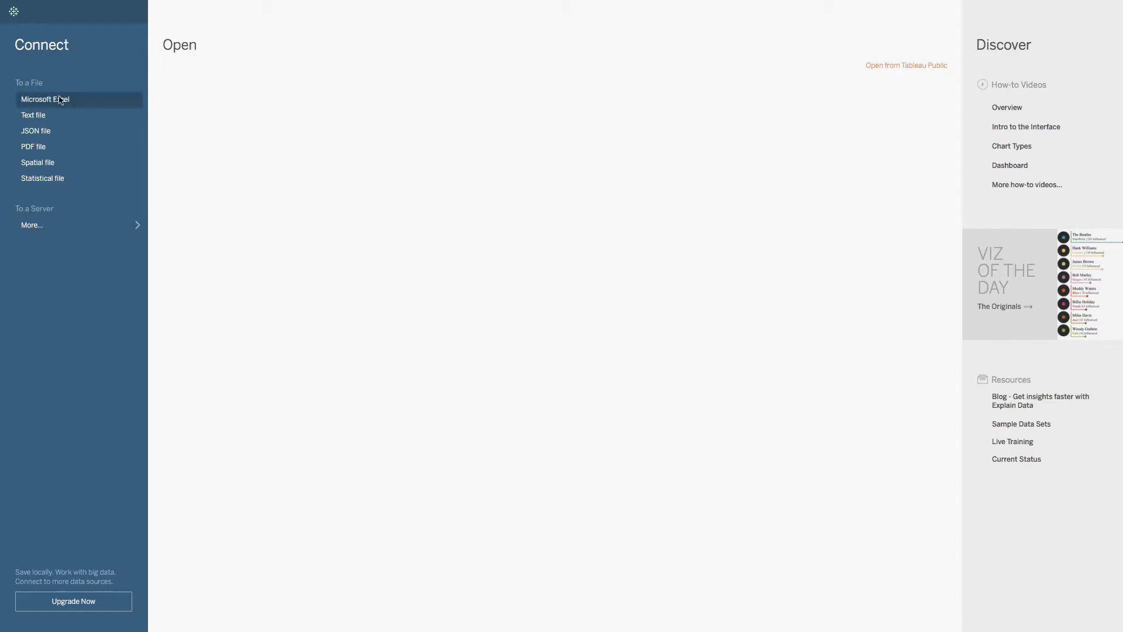
- Connect to the Sample - Superstore.xls Excel workbook as the data source
left_click(81, 101)
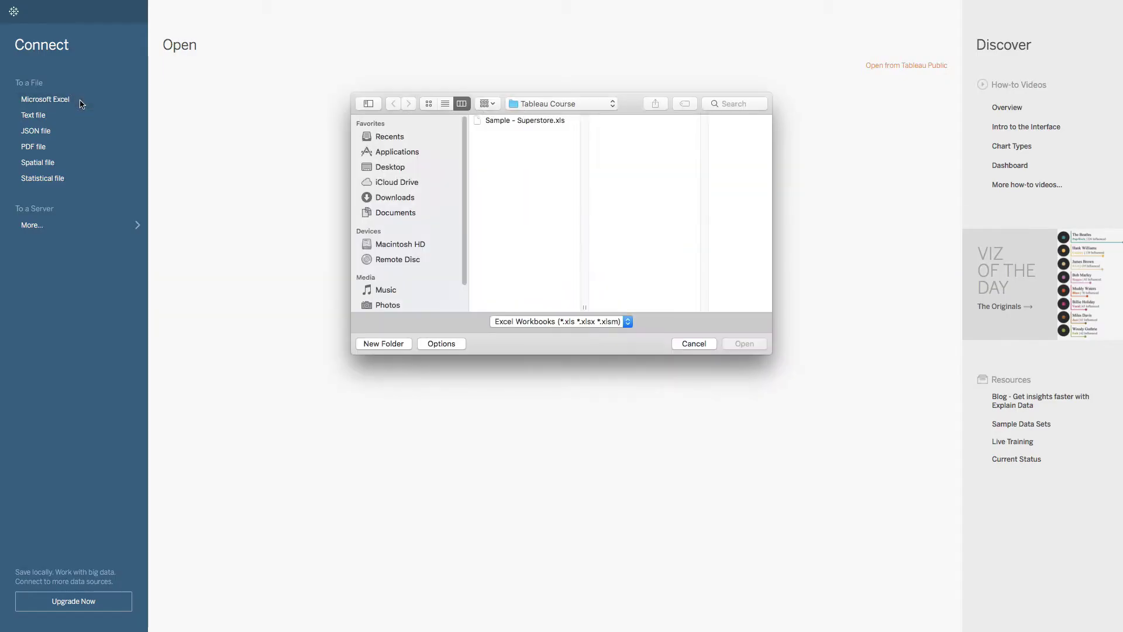
left_click(532, 121)
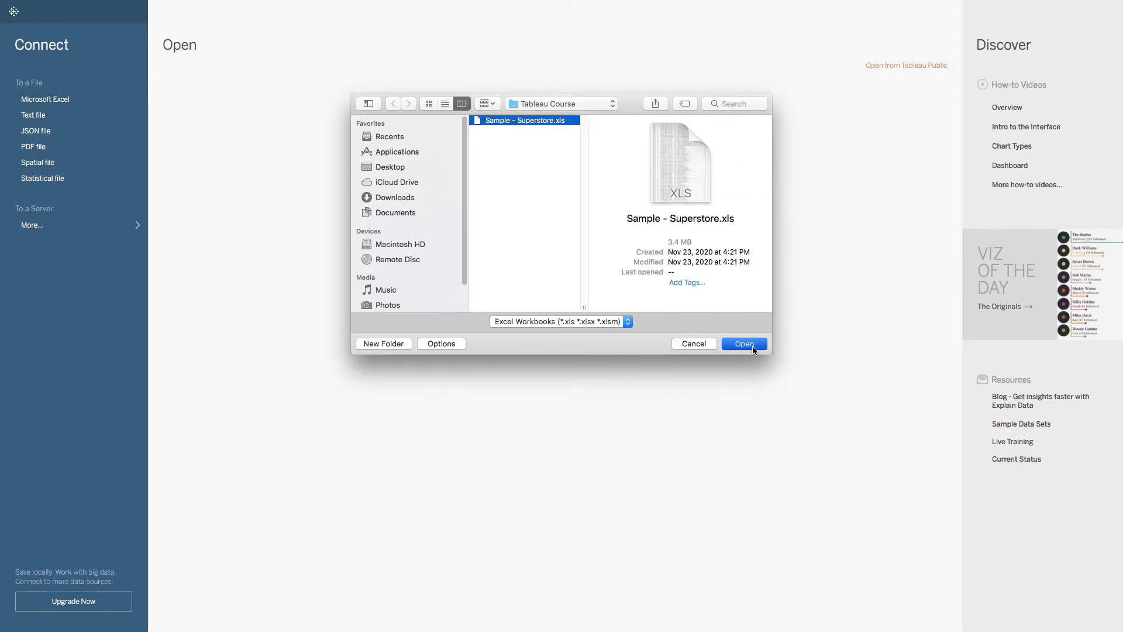
left_click(752, 346)
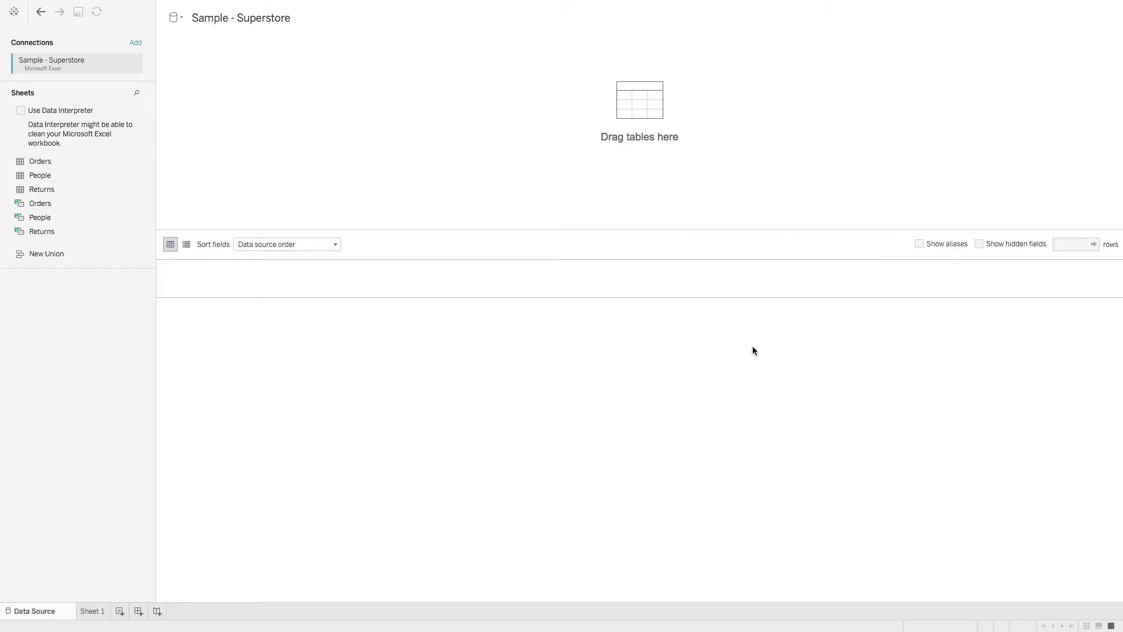
- Place Orders on the canvas and relate People to it on Region = Region (People)
left_click_drag(53, 159, 237, 133)
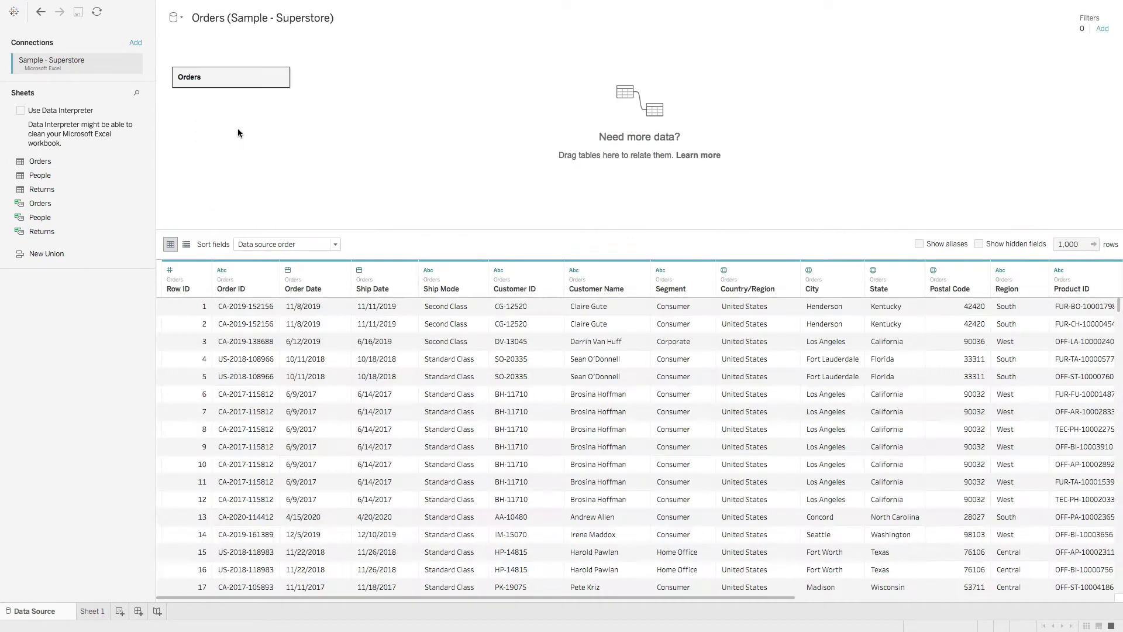
left_click_drag(61, 177, 377, 111)
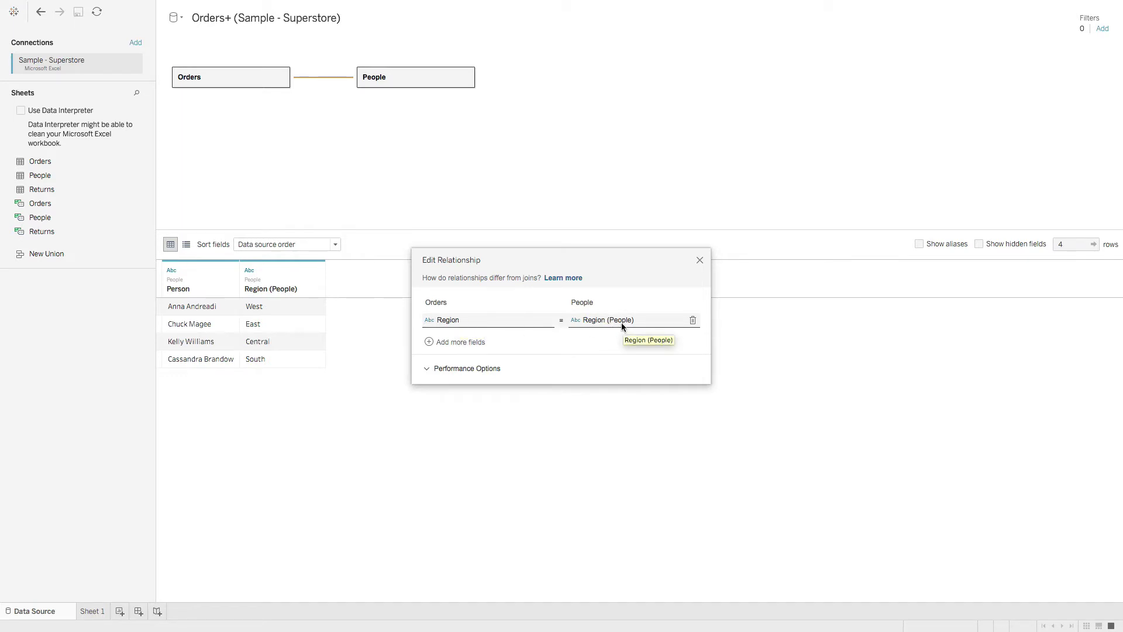
- Review the Orders–People relationship, keeping Region = Region (People) and default Many-to-Many performance options
left_click(461, 341)
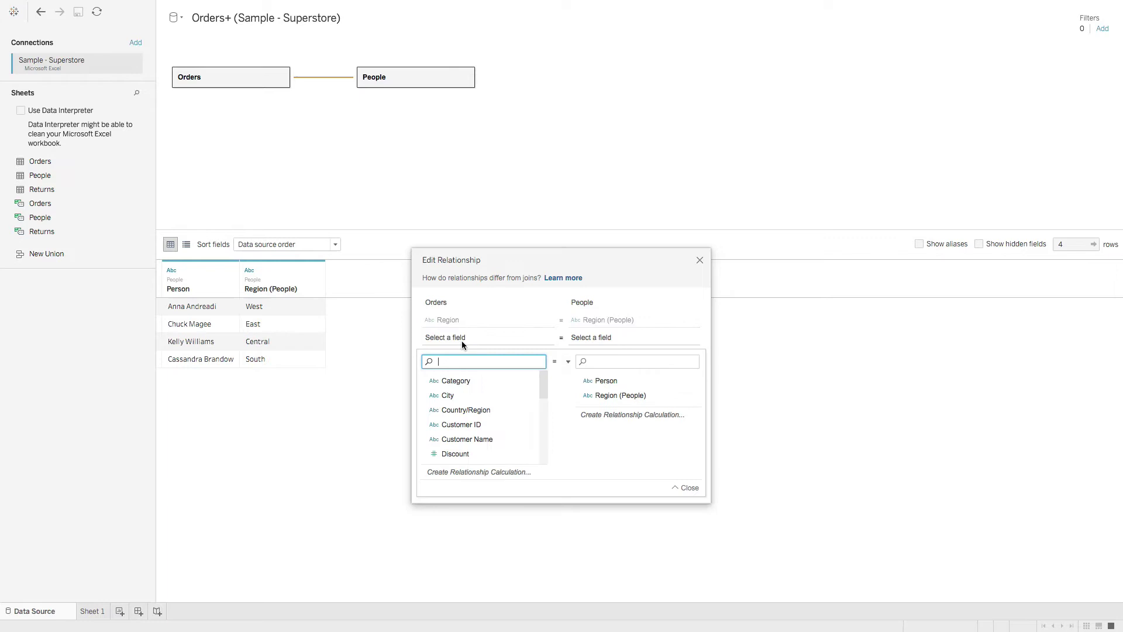
left_click(557, 361)
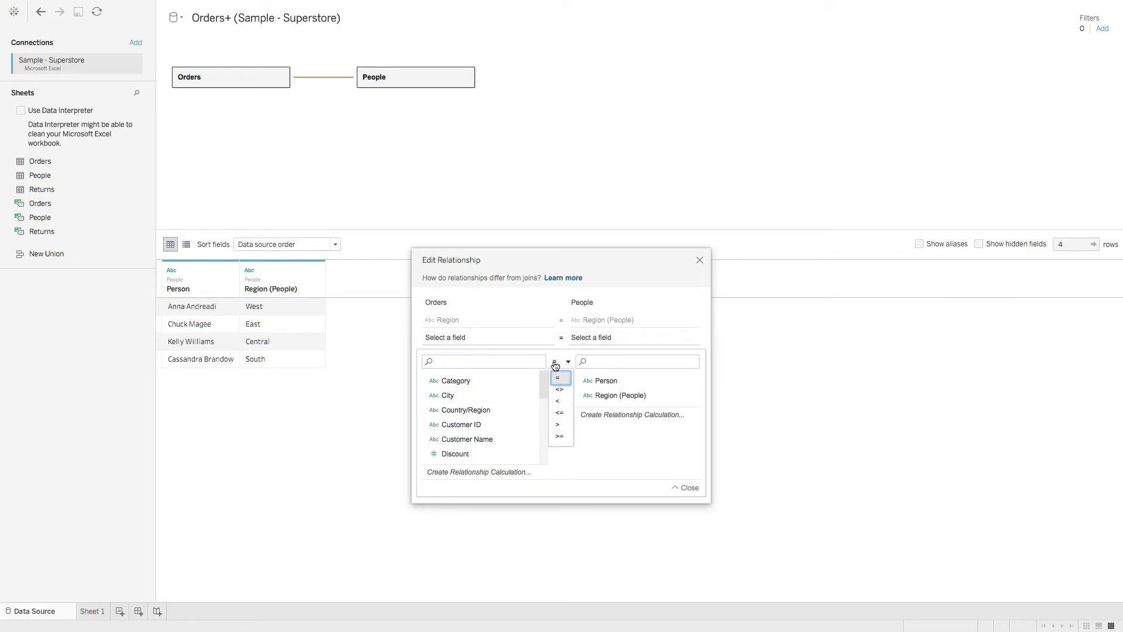
left_click(556, 363)
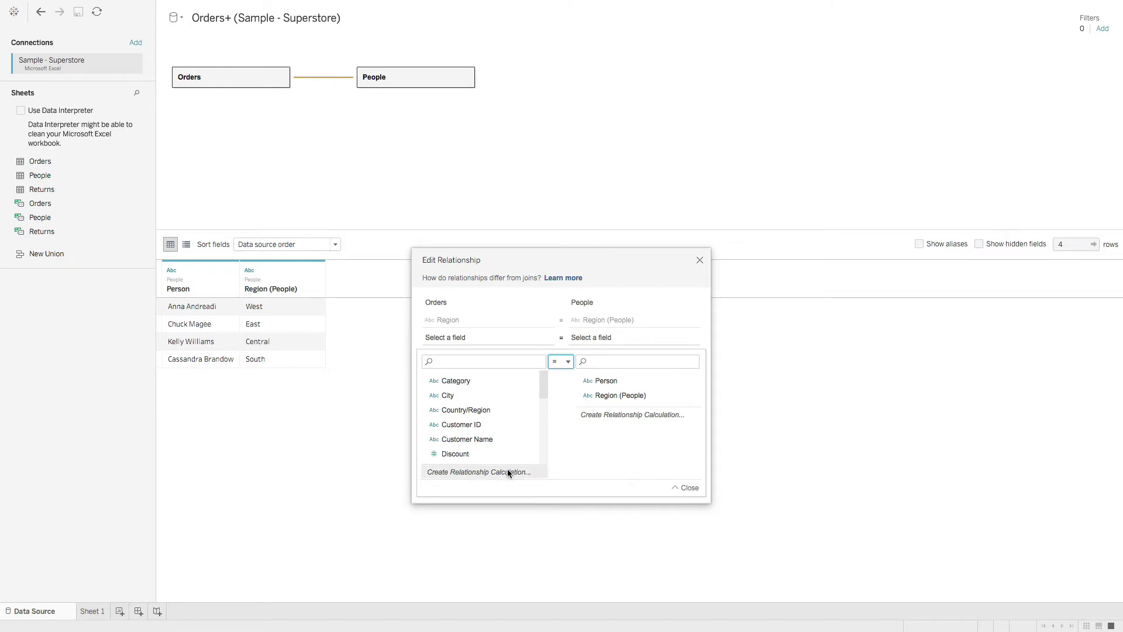
left_click(683, 487)
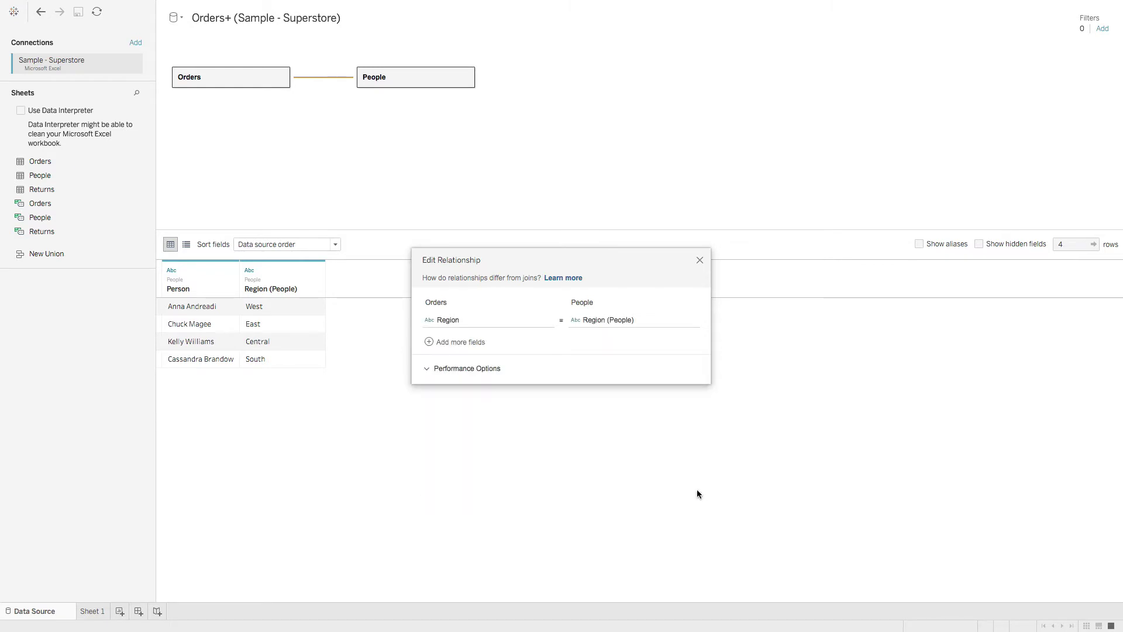
left_click(469, 372)
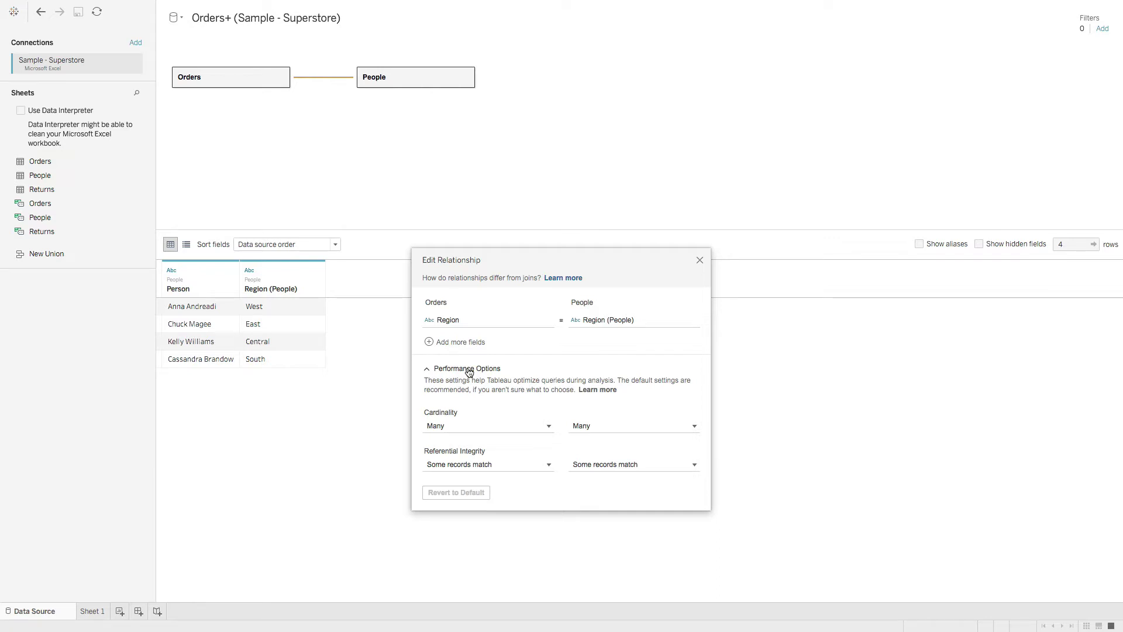
left_click(700, 259)
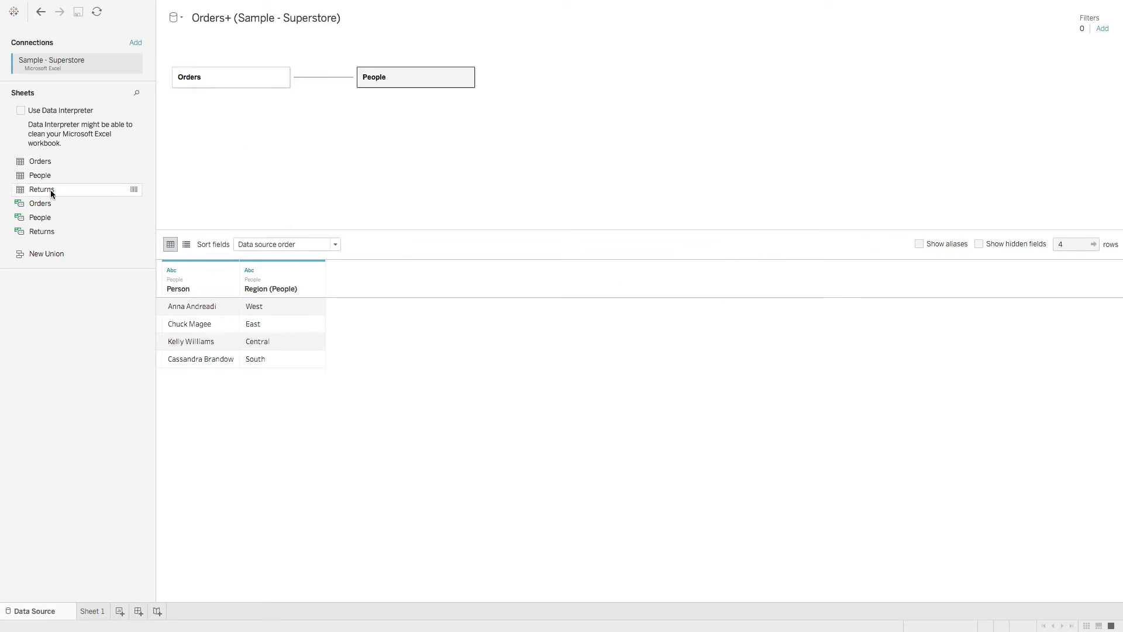
- Relate Returns to Orders, then remove Returns, People and Orders from the canvas
left_click_drag(51, 194, 416, 248)
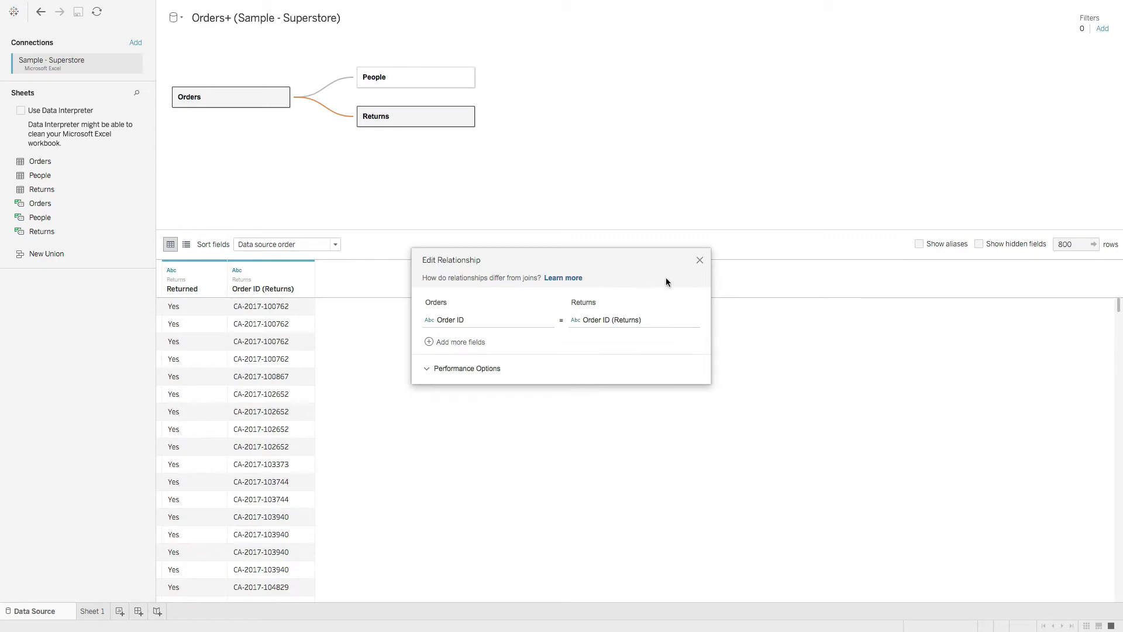
left_click(700, 260)
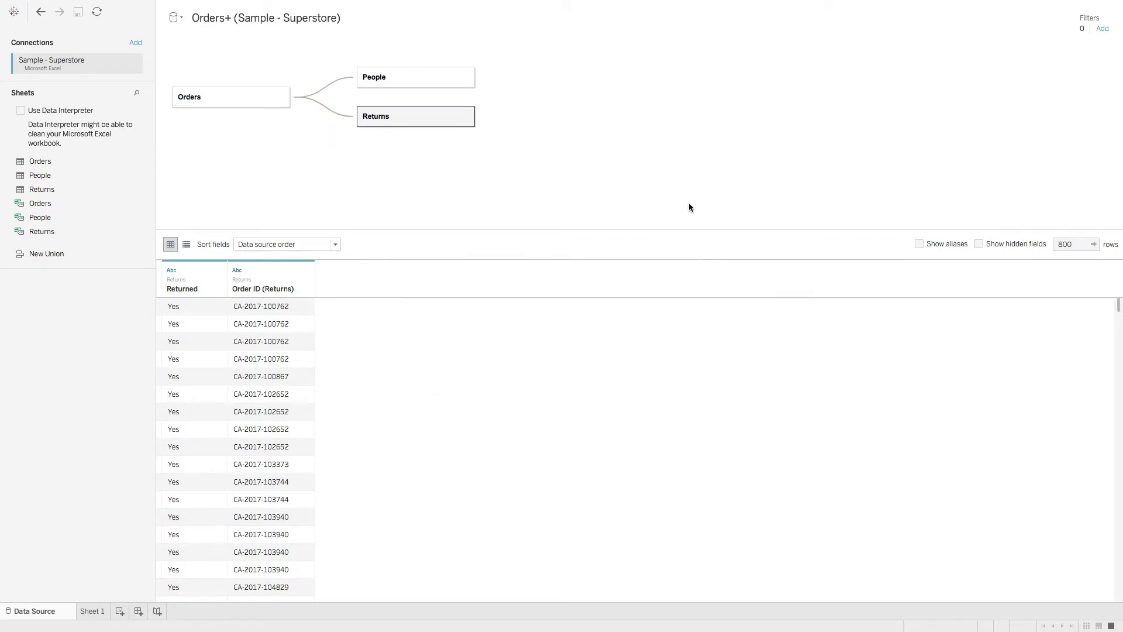
left_click_drag(405, 118, 47, 377)
left_click_drag(409, 77, 133, 340)
left_click_drag(240, 82, 121, 359)
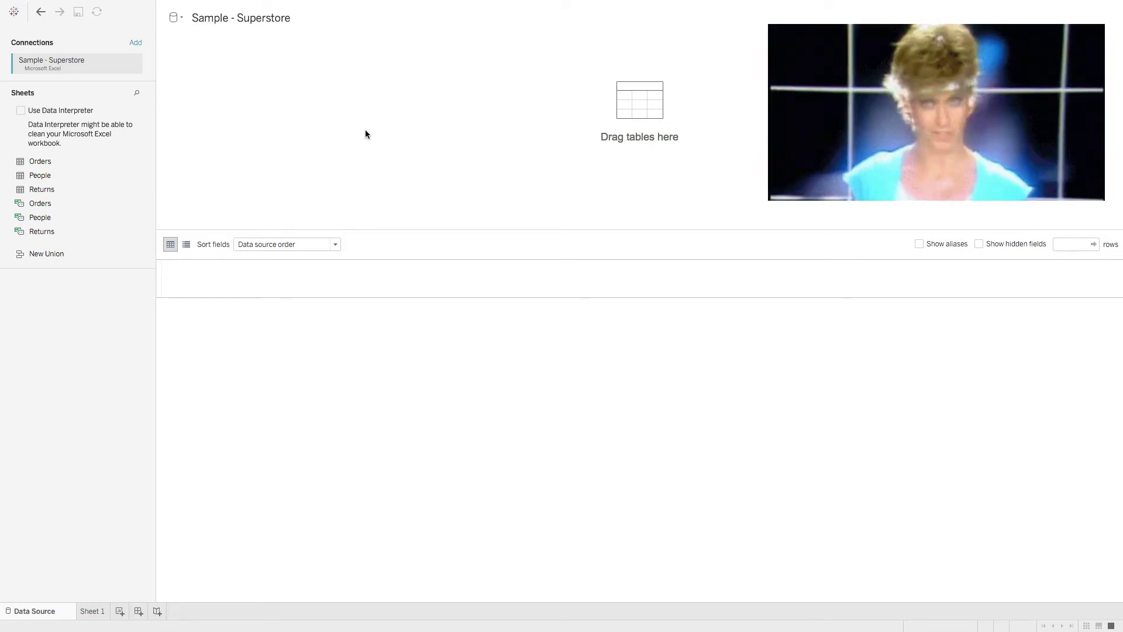
- Add Orders to the canvas and left-join People to it on Region
left_click_drag(78, 156, 315, 120)
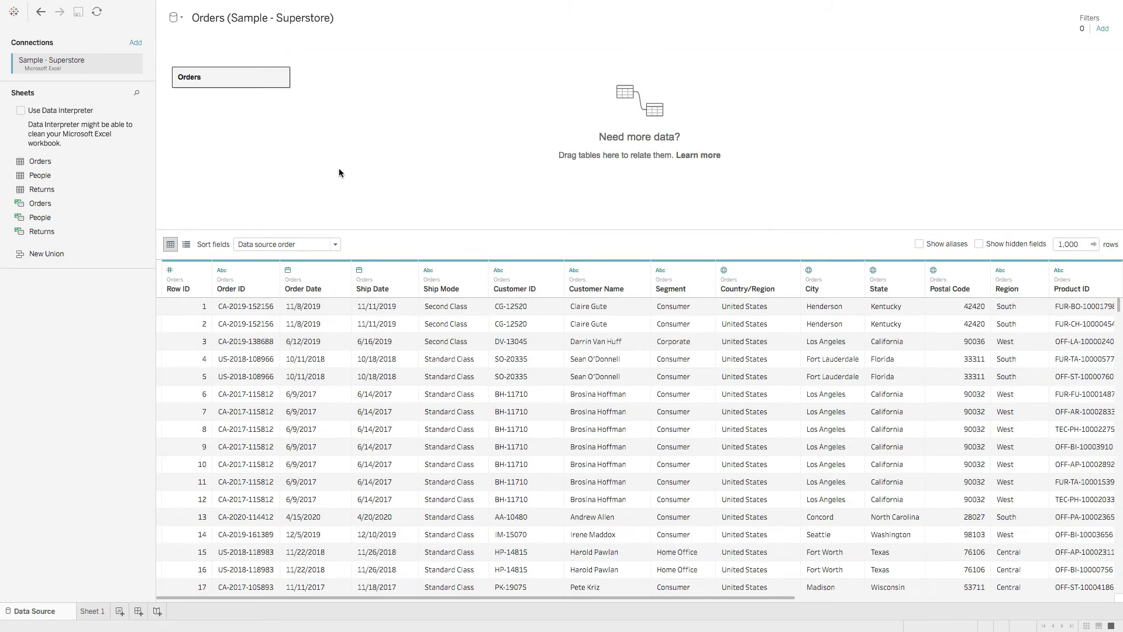
double_click(228, 81)
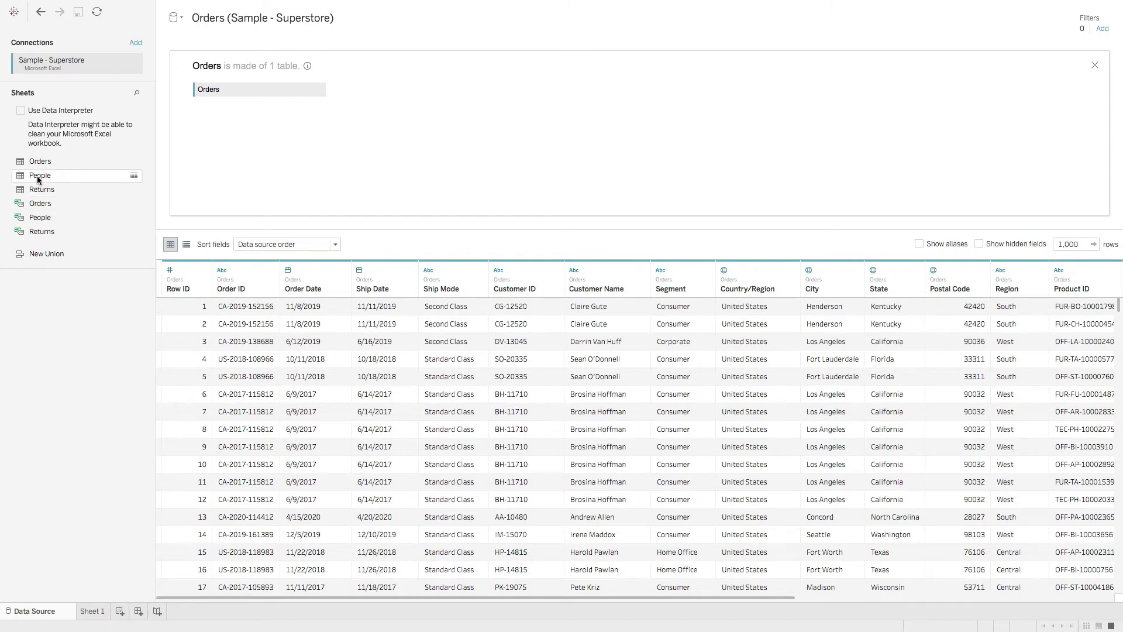
left_click_drag(39, 176, 415, 140)
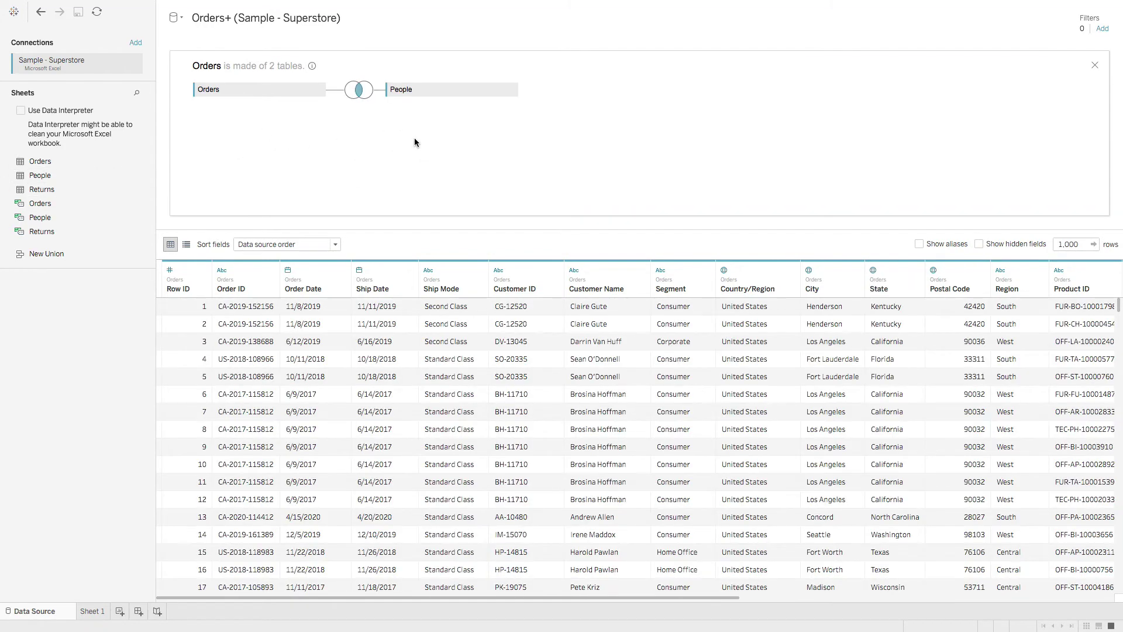
left_click(367, 95)
left_click(344, 137)
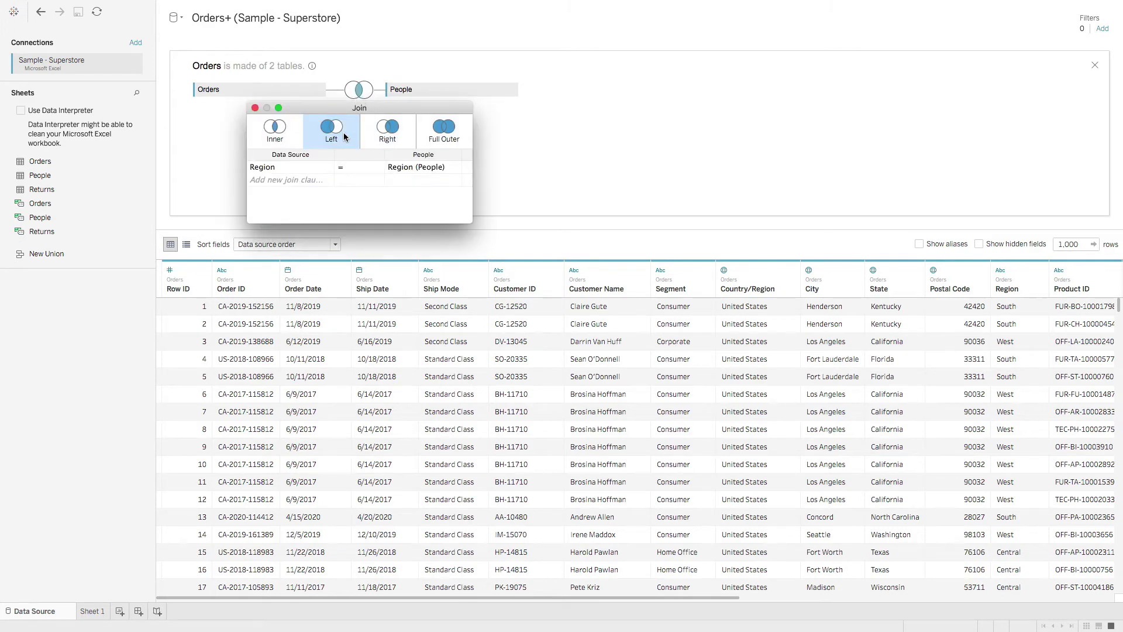
left_click(255, 107)
- Left-join Returns to Orders on Order ID and check the joined columns in the preview
left_click_drag(74, 194, 374, 157)
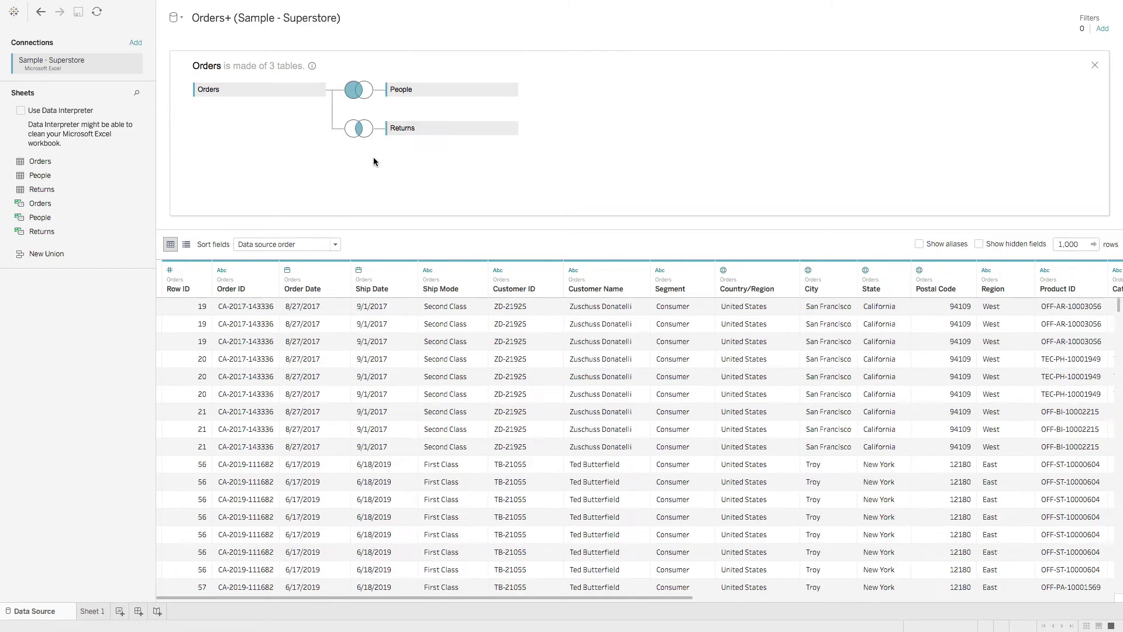
left_click(351, 134)
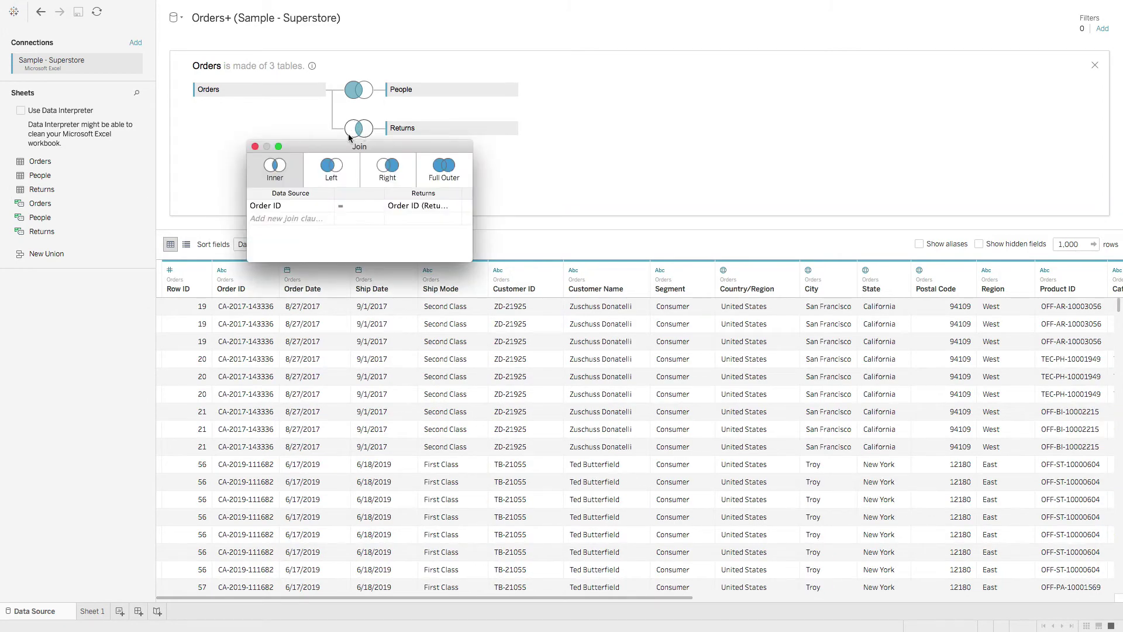
left_click(331, 167)
left_click(255, 146)
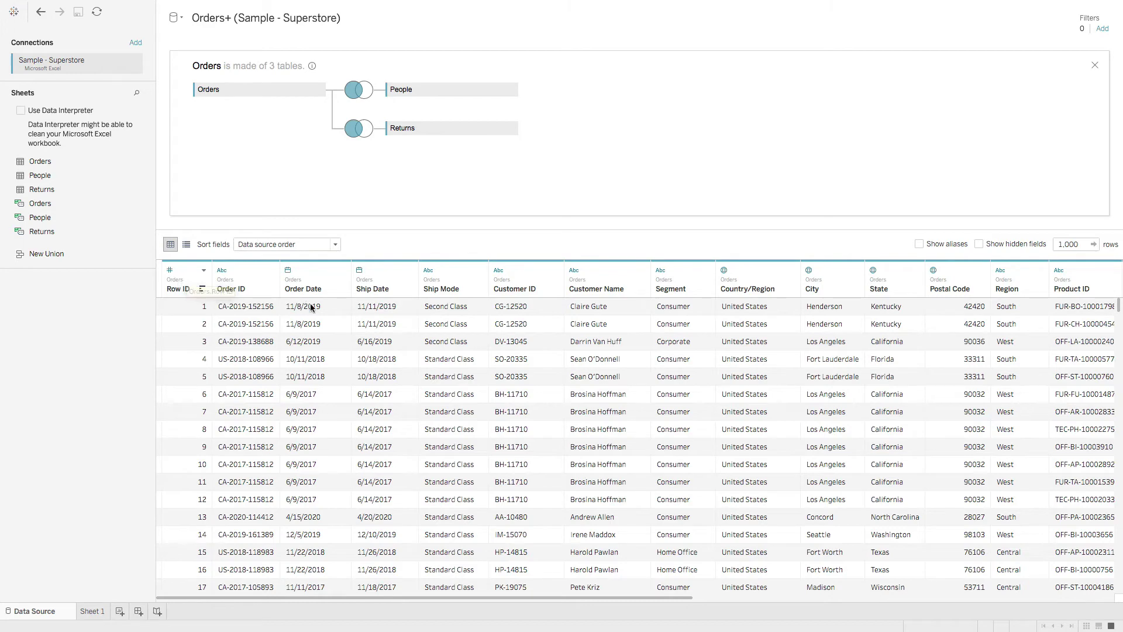
scroll(337, 313, "right", 10)
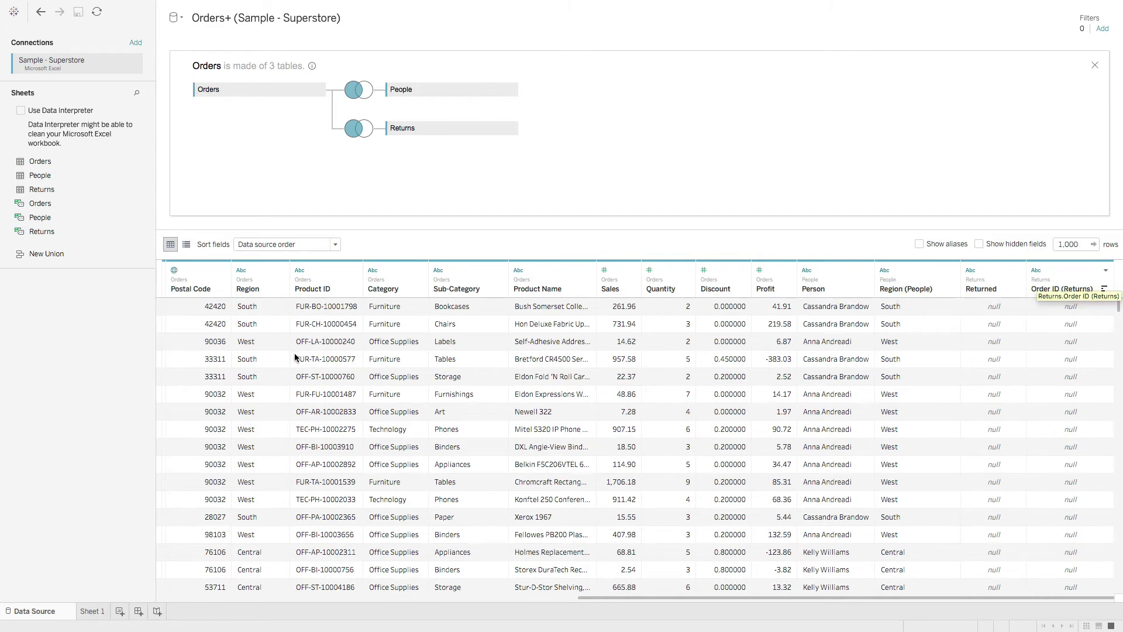
- Remove Returns from the join and relate People and Returns to Orders as separate tables
left_click_drag(431, 125, 67, 394)
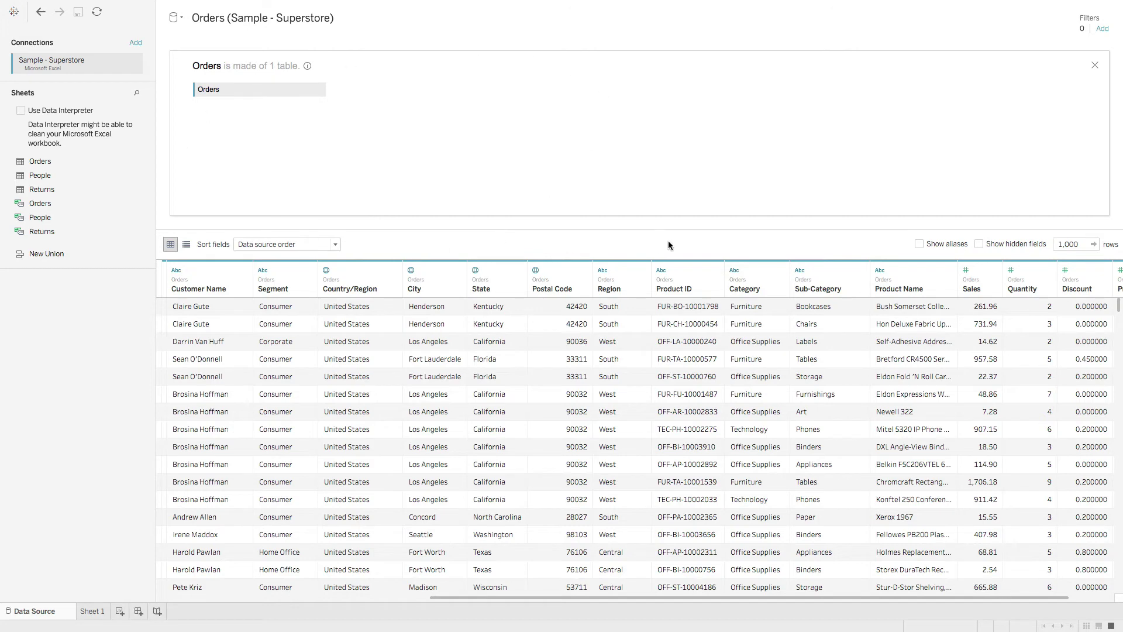
left_click(1095, 66)
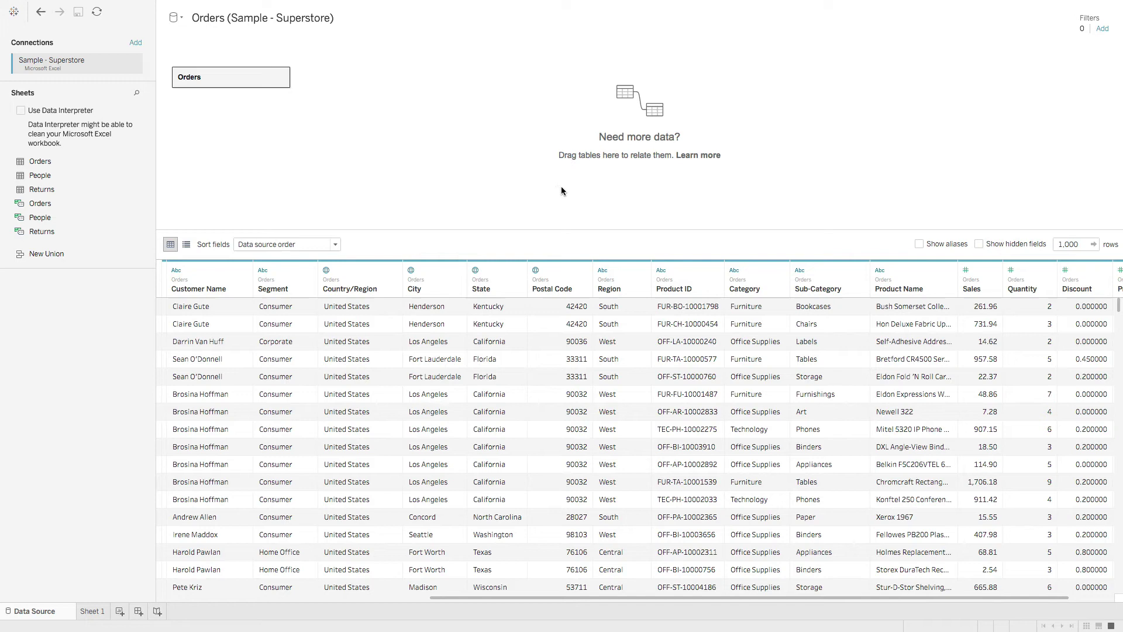
left_click(44, 181)
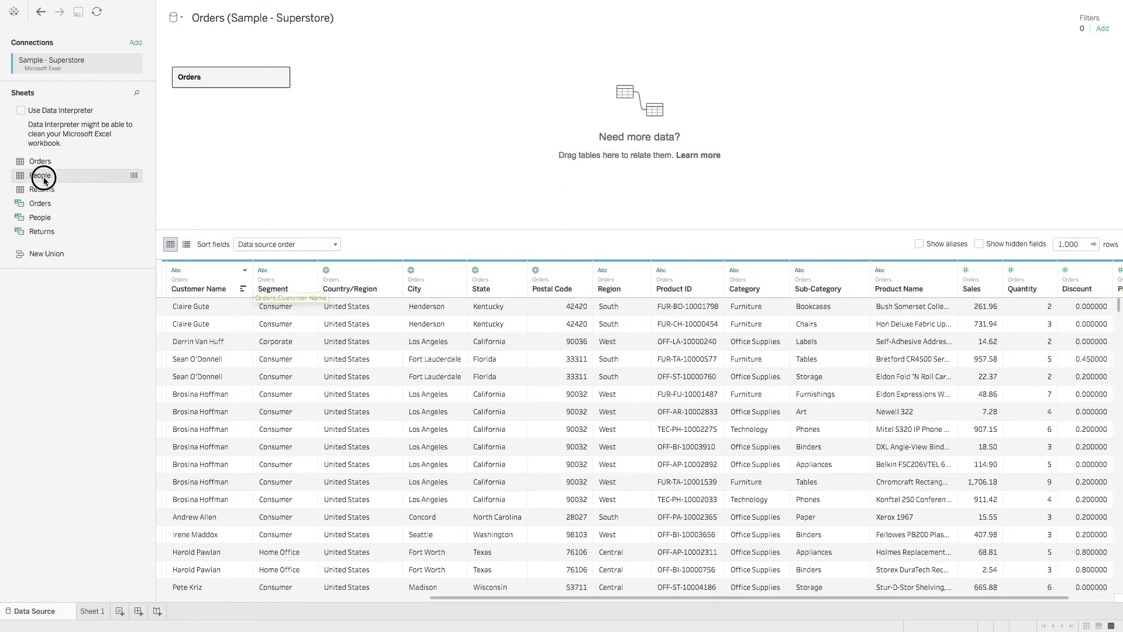
left_click_drag(45, 180, 359, 121)
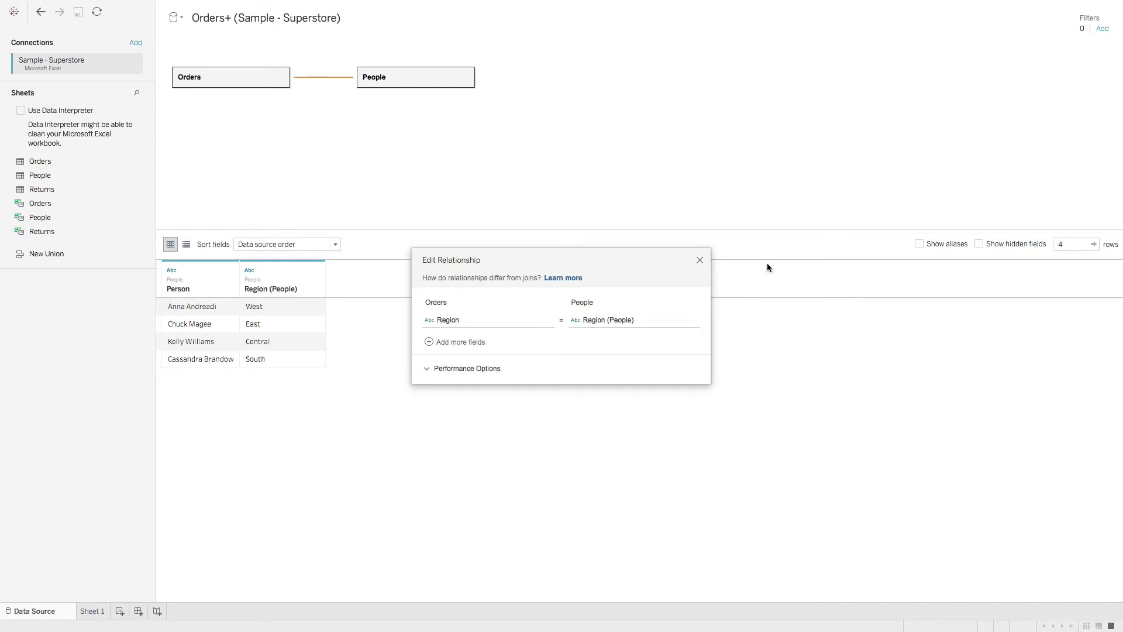
left_click(700, 260)
left_click_drag(103, 189, 392, 198)
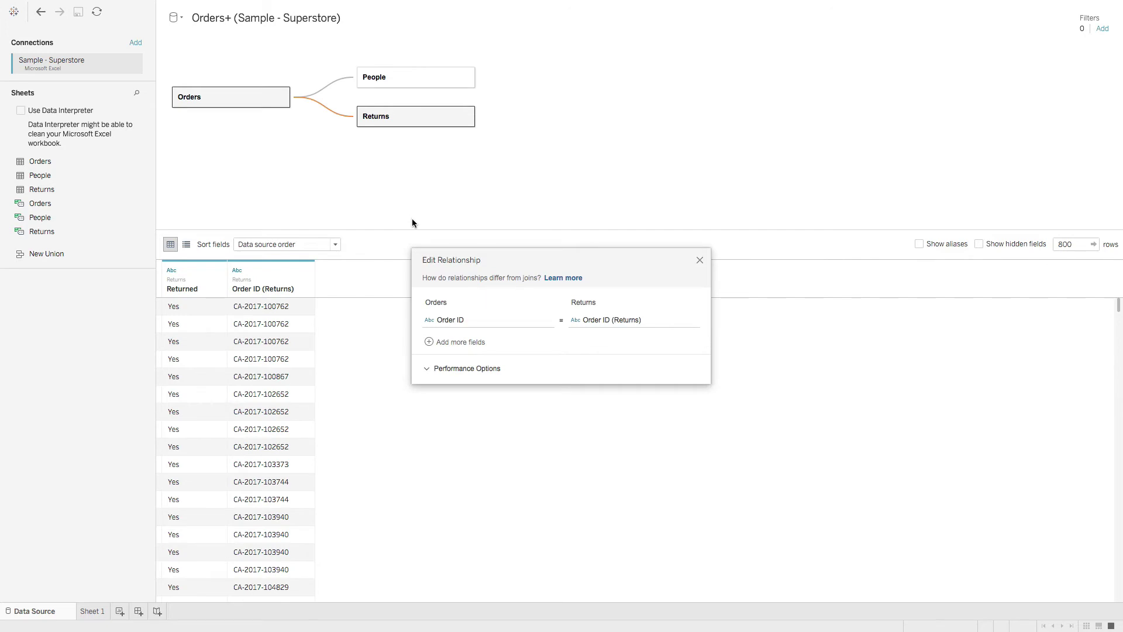
left_click(700, 259)
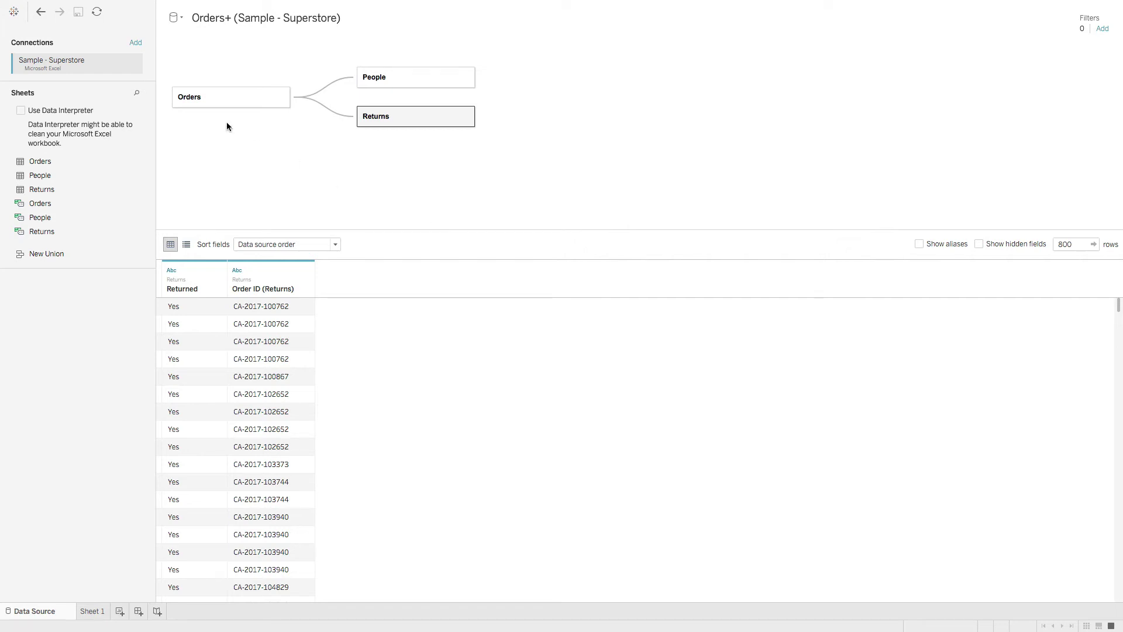
- Preview the data of the Orders, Returns and People tables
left_click(222, 103)
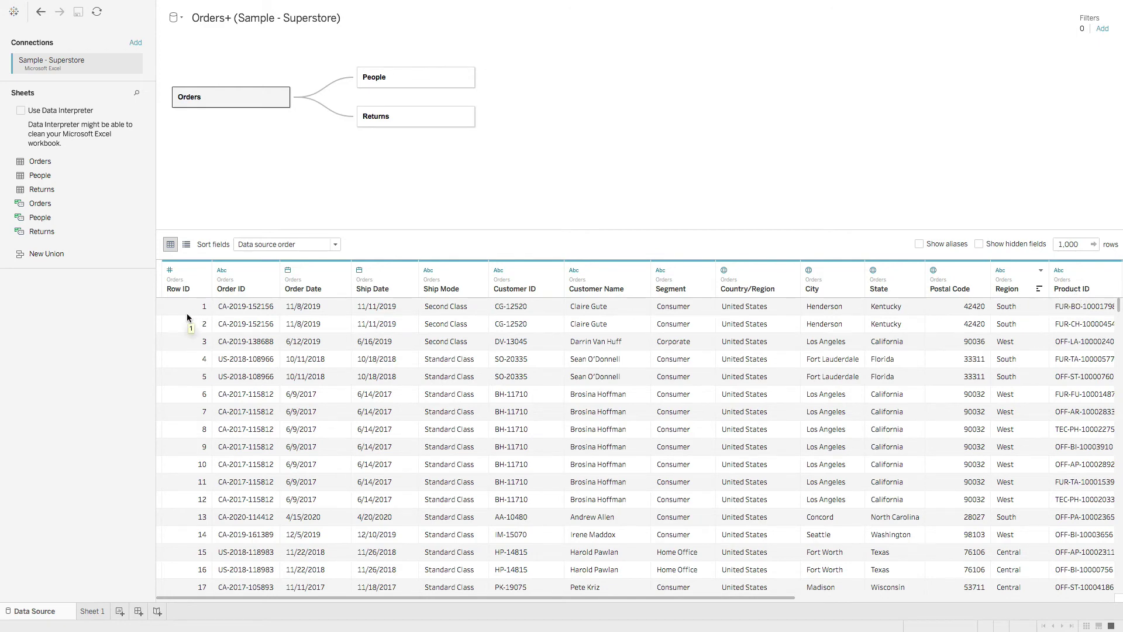
left_click(407, 119)
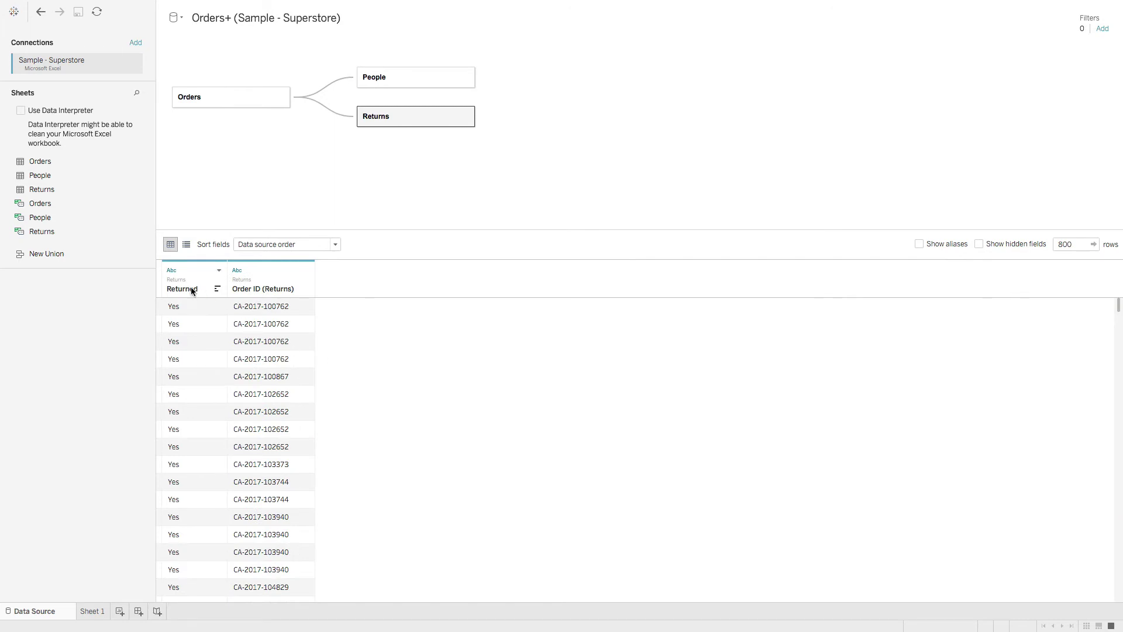
left_click(401, 76)
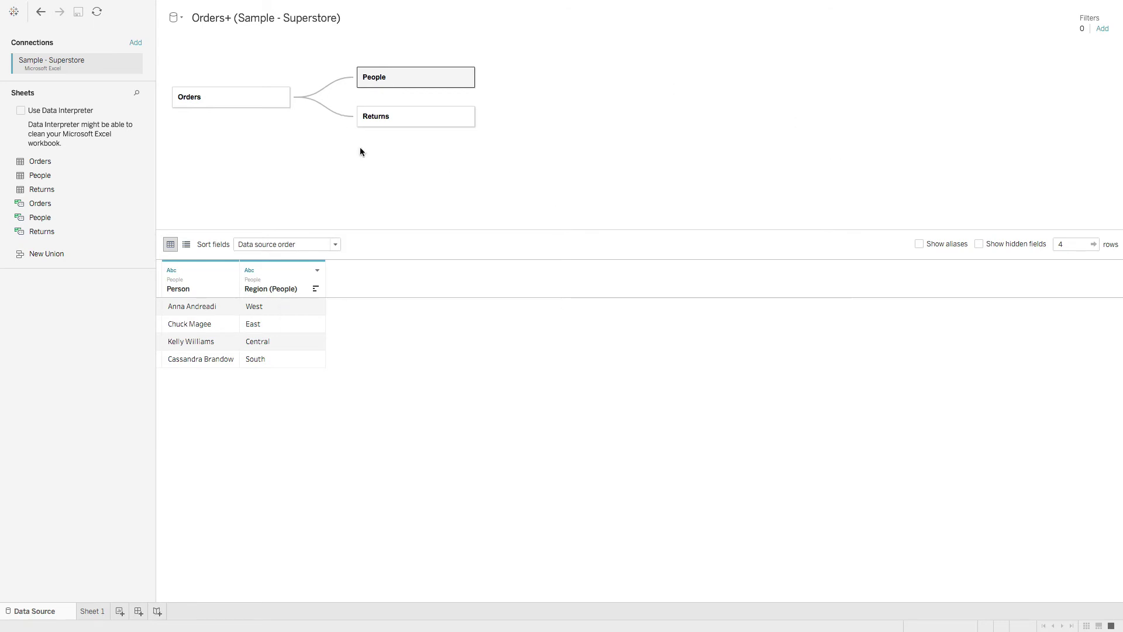
- Undo the last change and open Sheet 1 with the Orders, People and Returns field lists collapsed
key("ctrl+z")
left_click(92, 611)
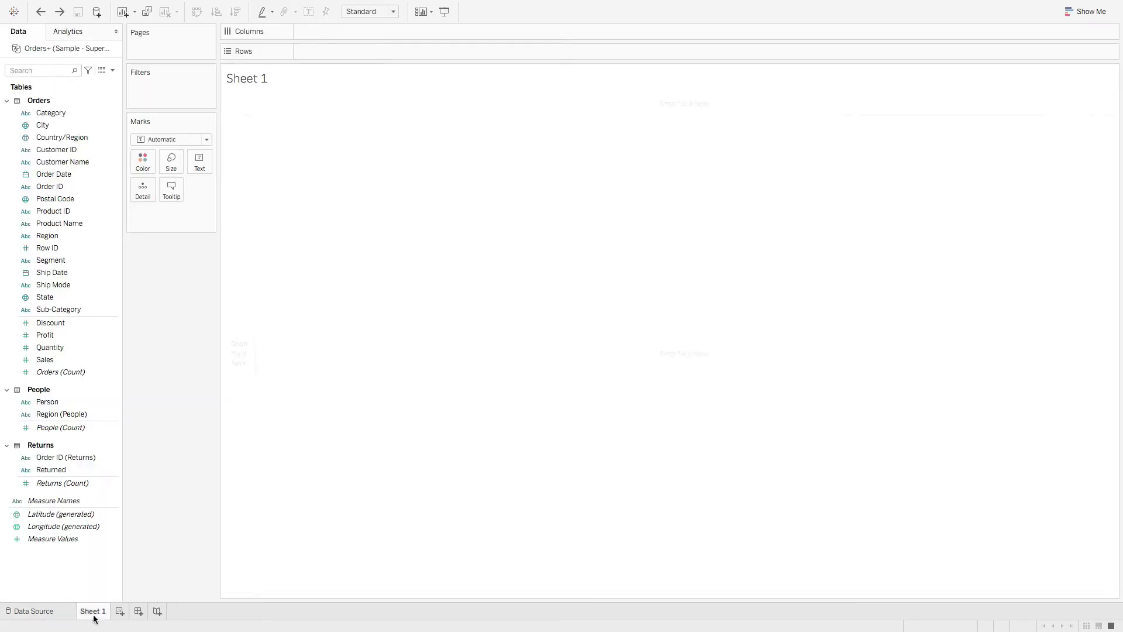
left_click(6, 100)
left_click(6, 116)
left_click(7, 131)
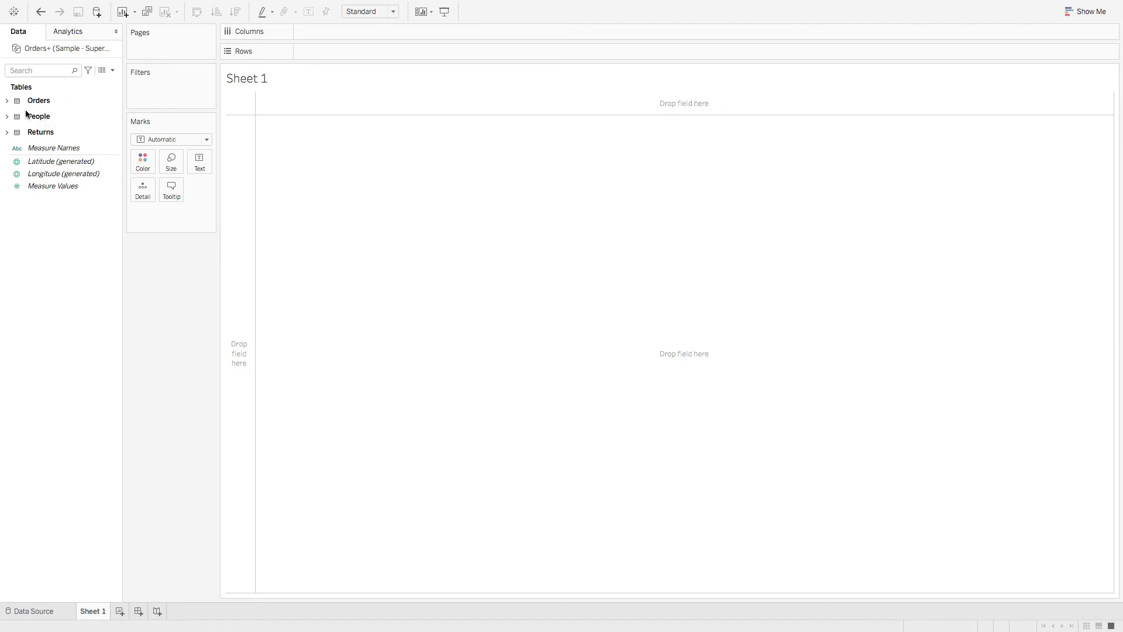
- Expand the Orders field list and select the State and Profit fields
left_click(6, 101)
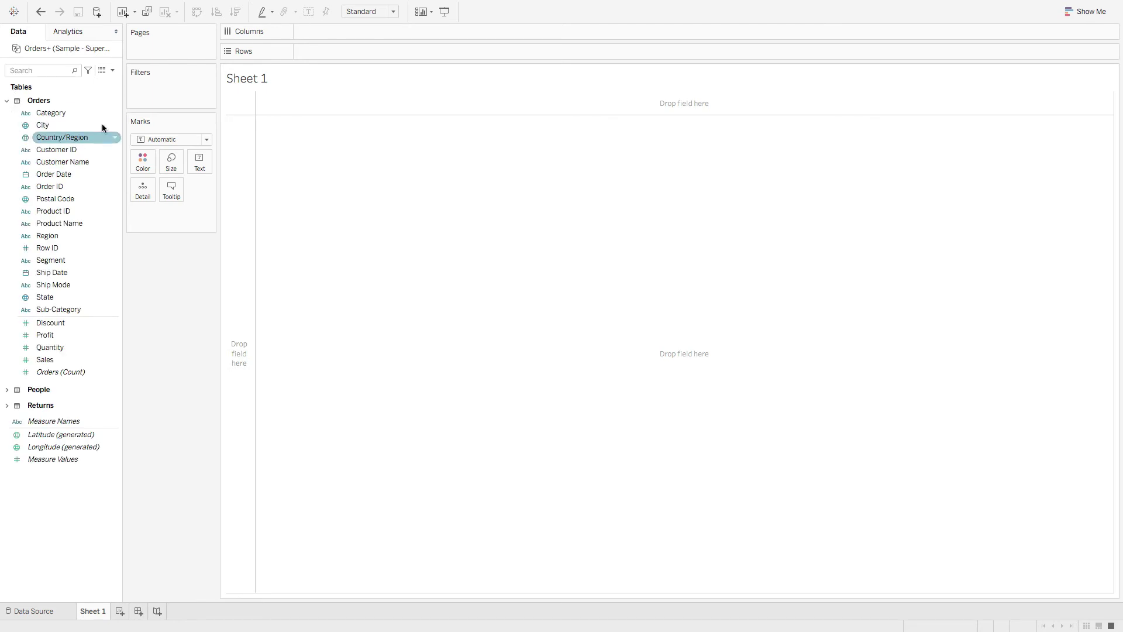
left_click(81, 296)
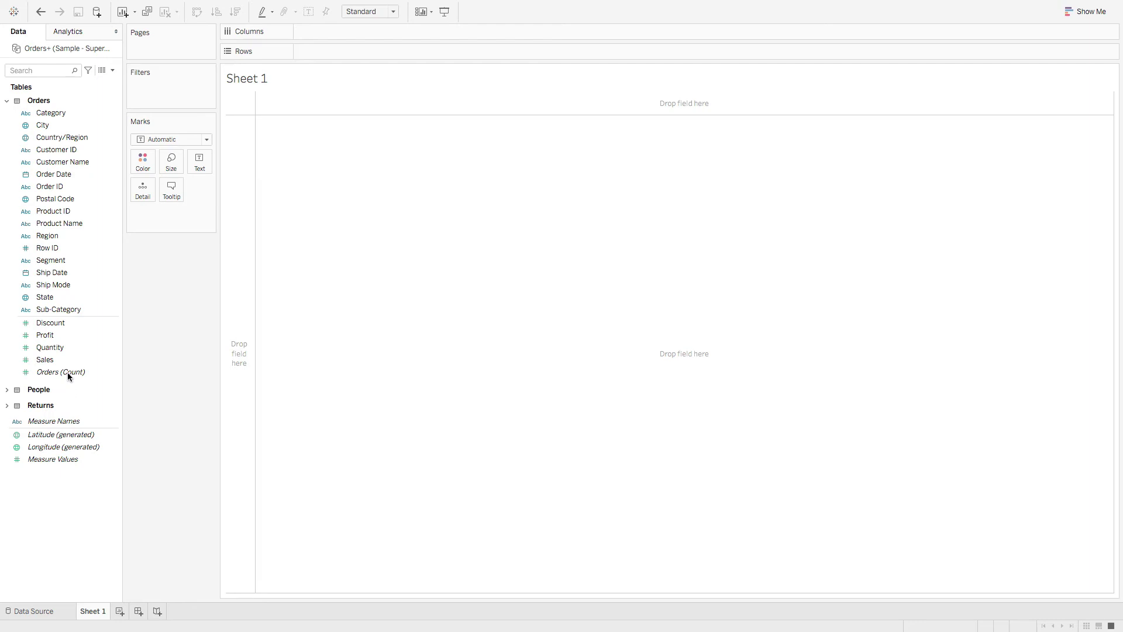
left_click(56, 334)
mouse_move(51, 336)
left_mouse_down()
mouse_move(34, 305)
mouse_move(38, 280)
mouse_move(39, 337)
left_mouse_up()
left_click(113, 70)
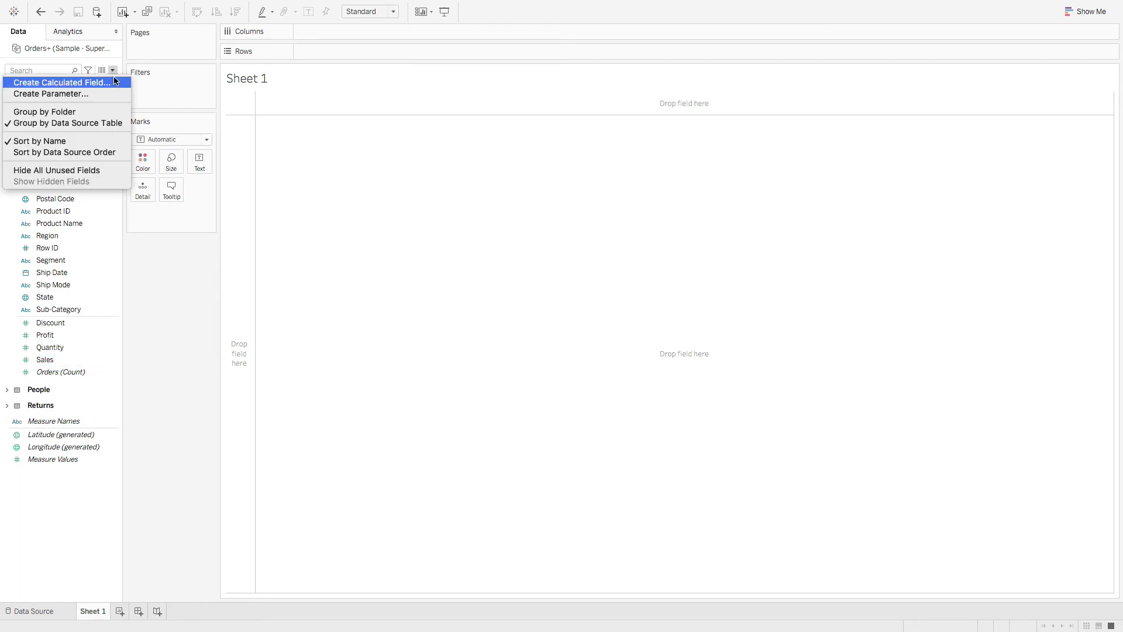
left_click(82, 113)
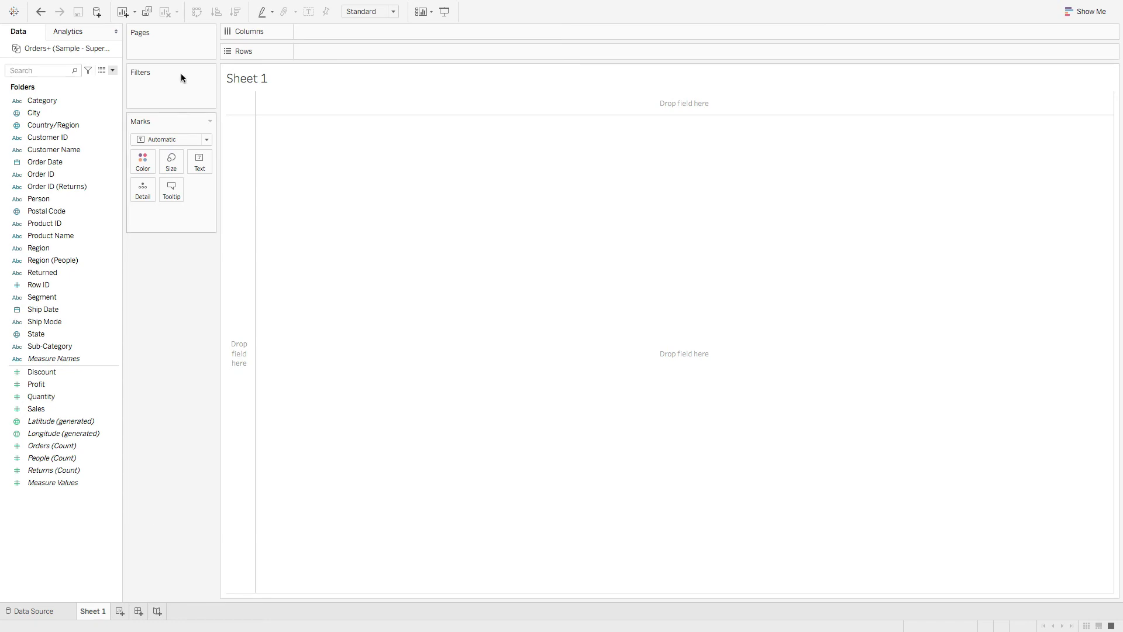
left_click(114, 70)
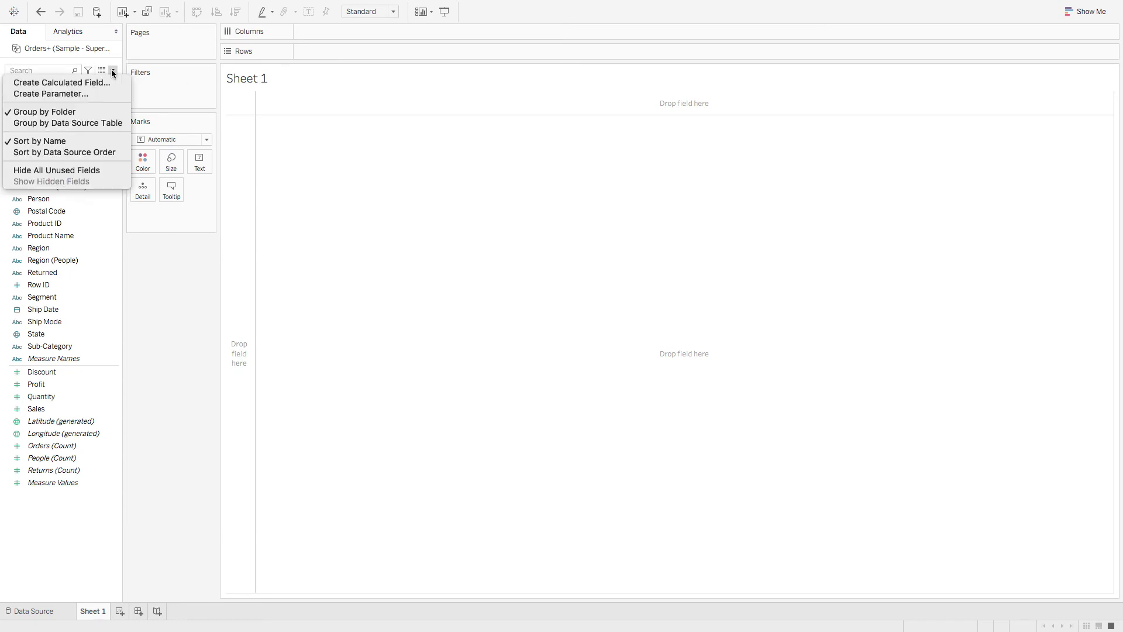
left_click(94, 123)
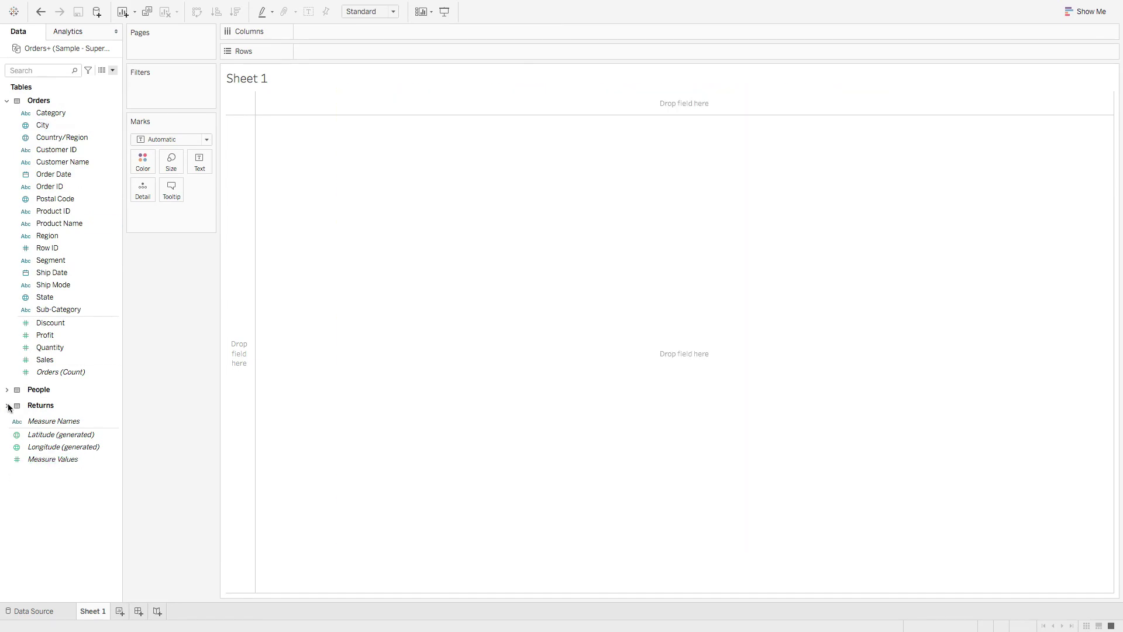
- Expand the People and Returns fields and add People (Count) and Returns (Count) to the selection
left_click(8, 405)
left_click(7, 390)
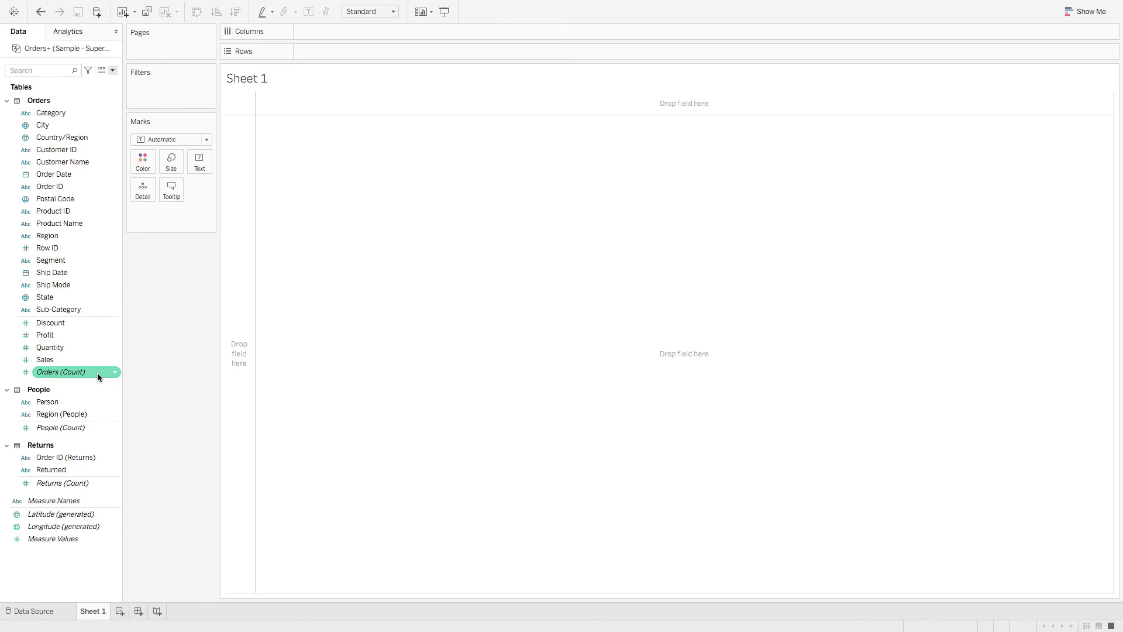
mouse_move(98, 374)
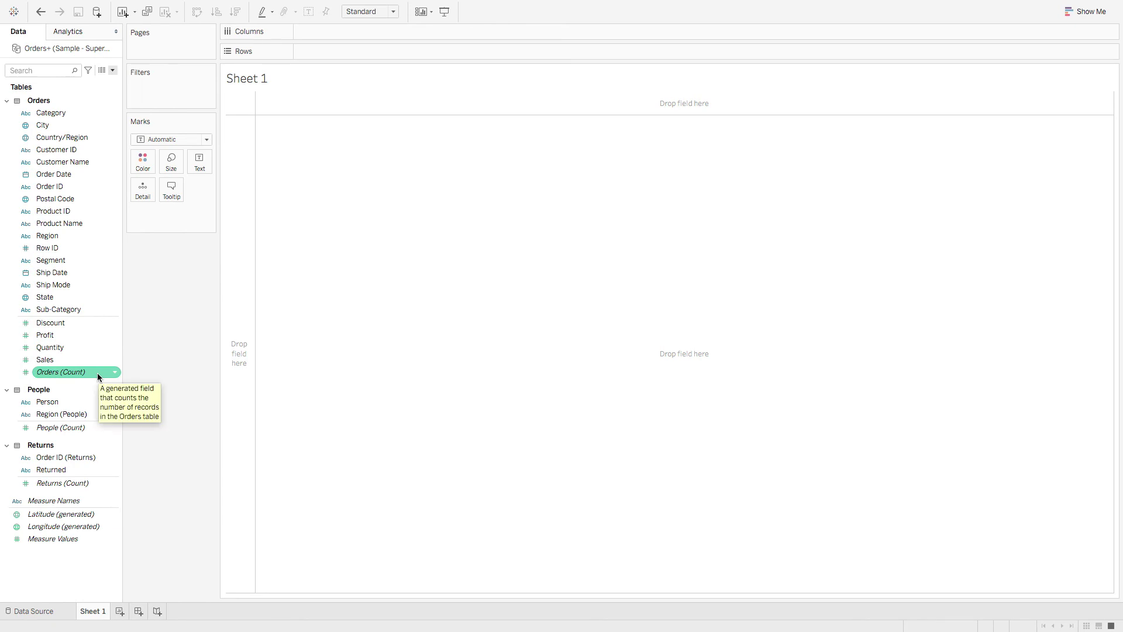
left_click(79, 427, "ctrl")
left_click(85, 484, "ctrl")
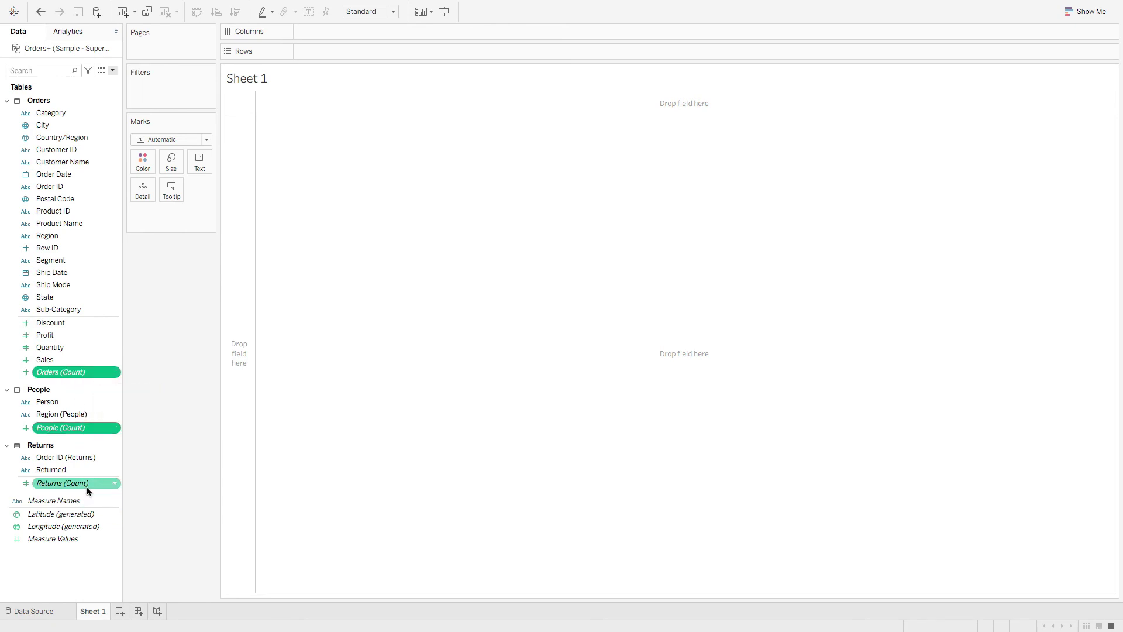
- Build a text table from Show Me showing 9,994 Orders, 4 People and 800 Returns
left_click(1086, 13)
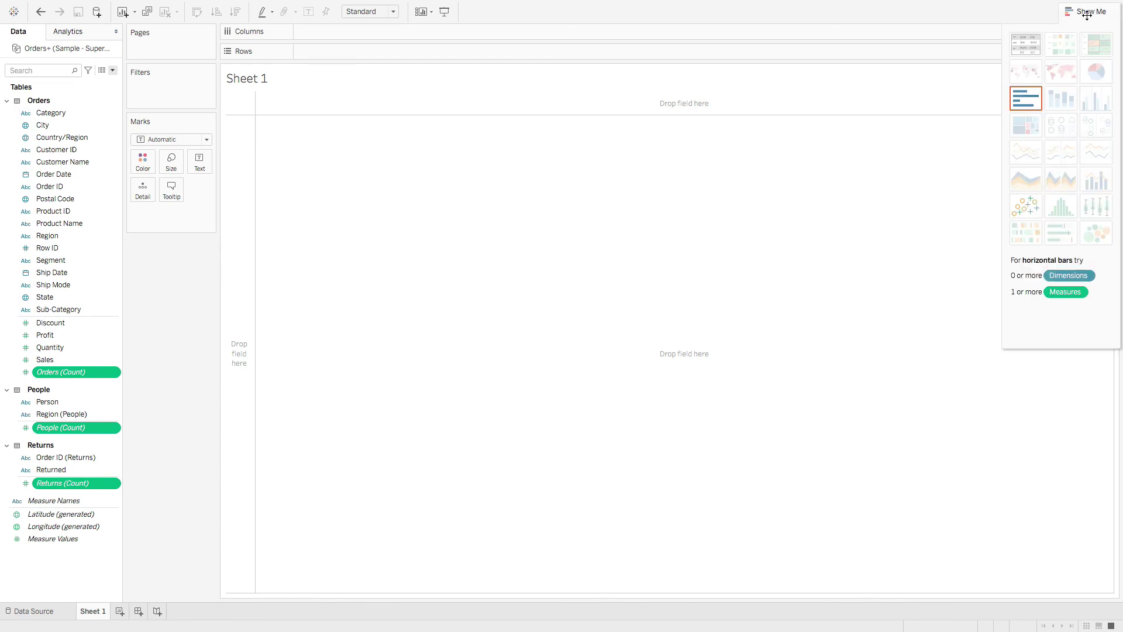
left_click(1028, 45)
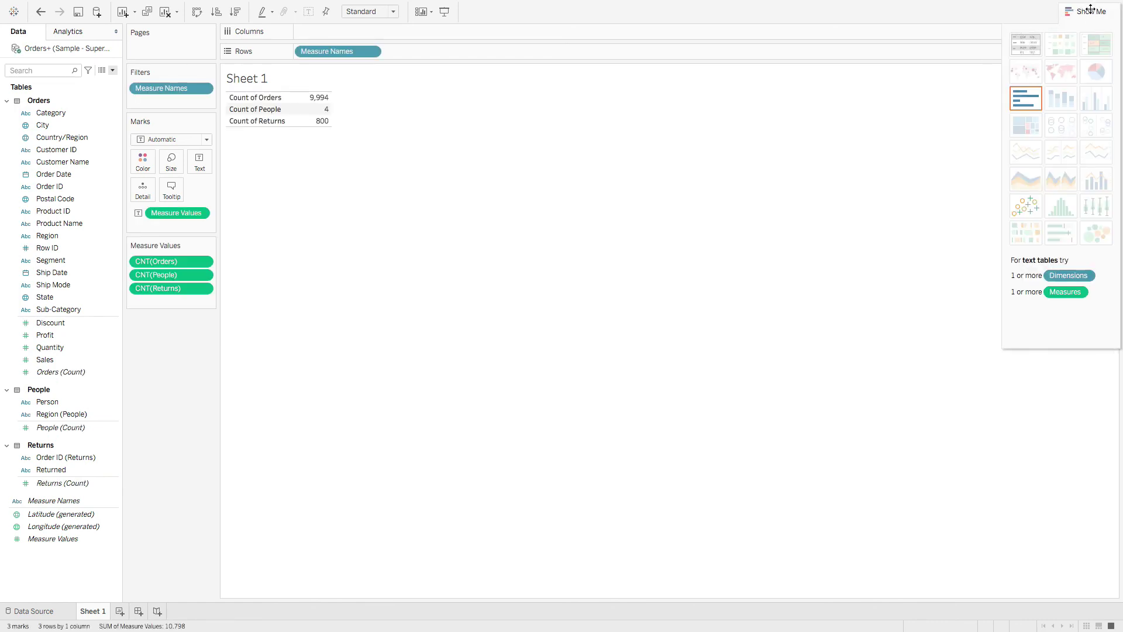
left_click(1087, 11)
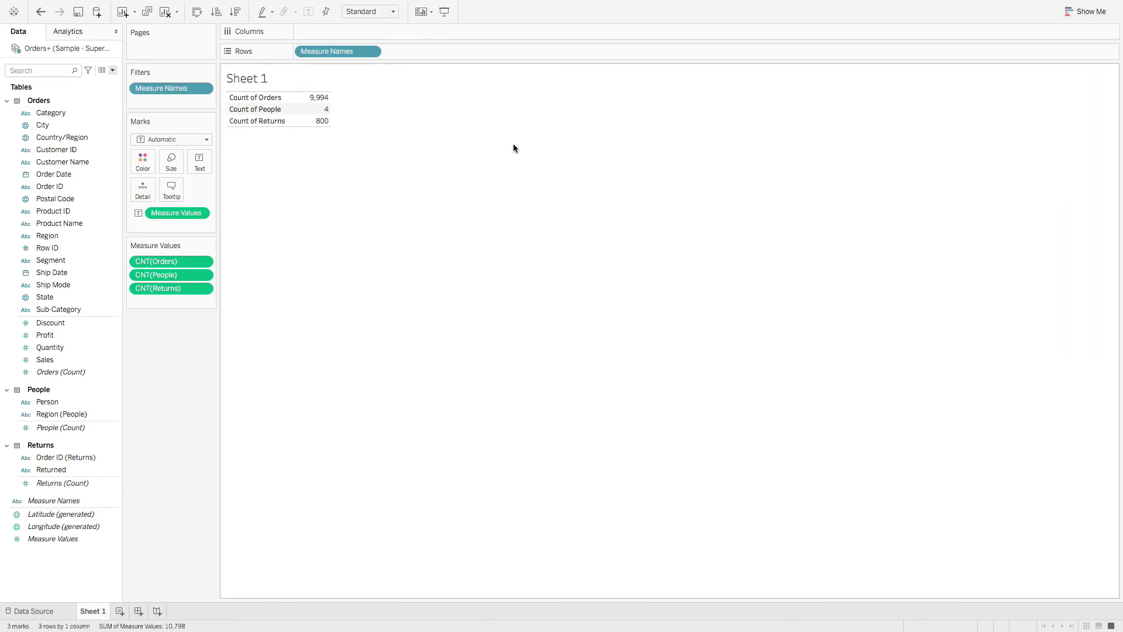